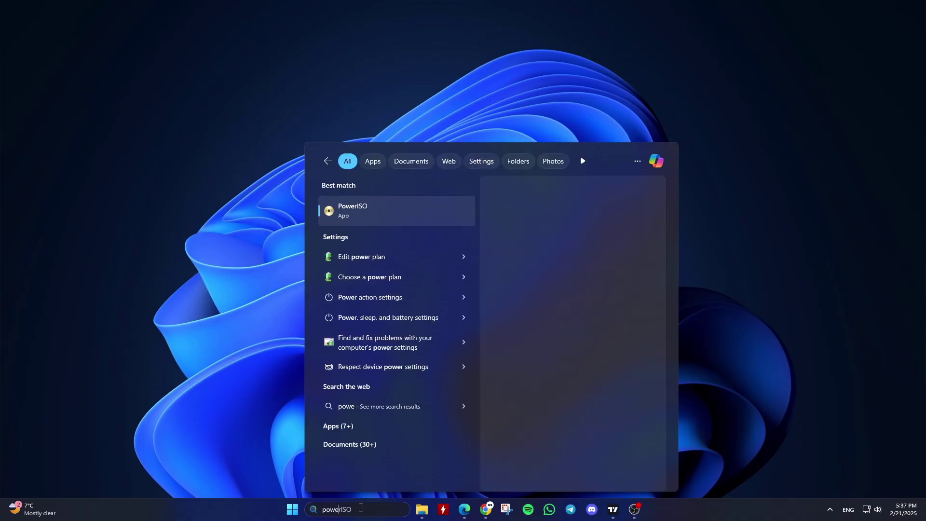
Launch PowerISO as administrator and continue with the trial version
{"action": "right_click", "coordinate": [386, 211]}
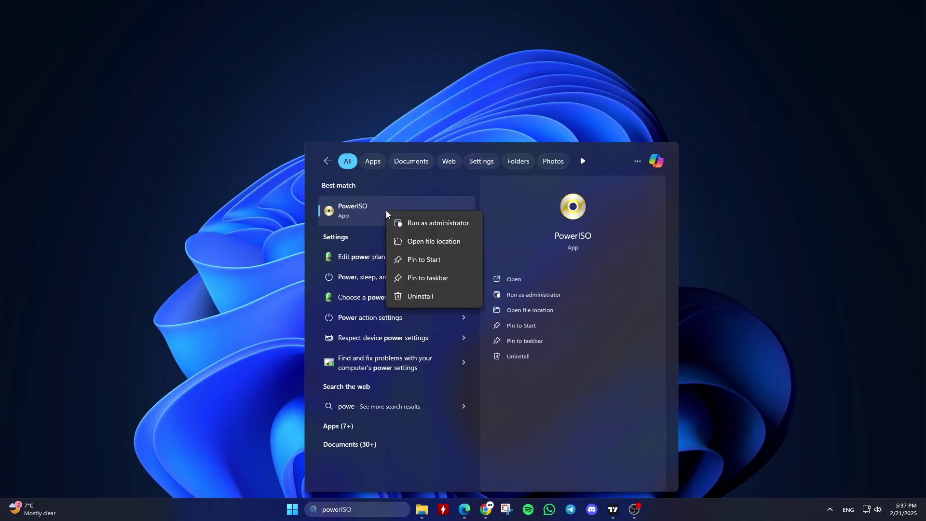
{"action": "left_click", "coordinate": [418, 227]}
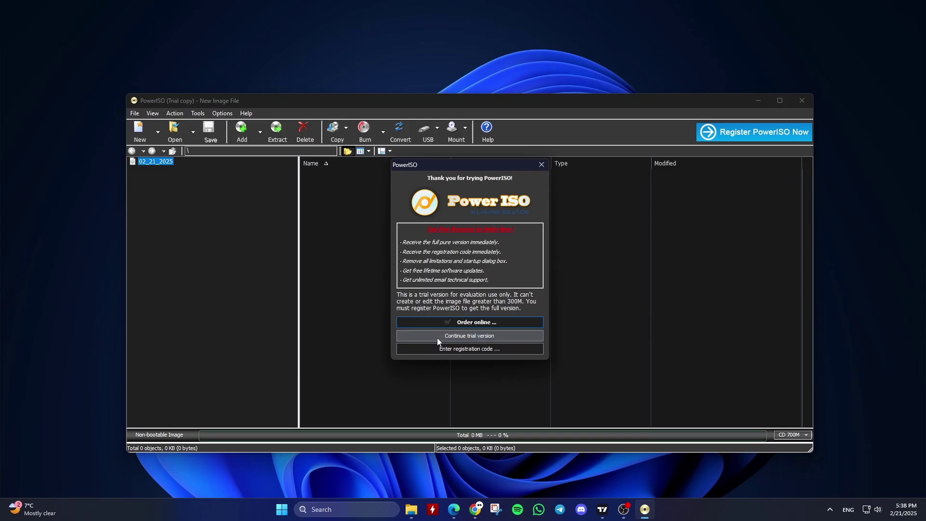
{"action": "left_click", "coordinate": [438, 339]}
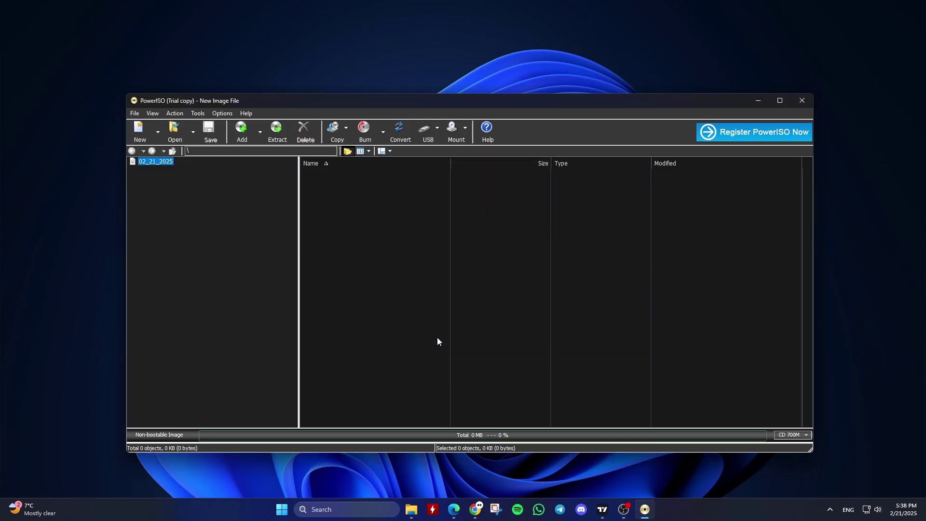
Open the WIM ESD Converter's Convert WIM to ESD mode with F:\sources\install.wim as source
{"action": "left_click", "coordinate": [198, 112]}
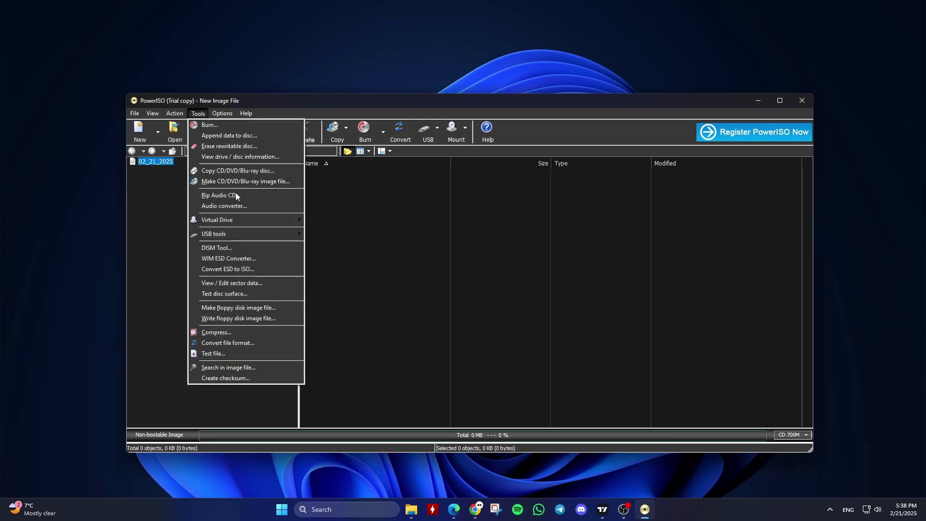
{"action": "left_click", "coordinate": [233, 262]}
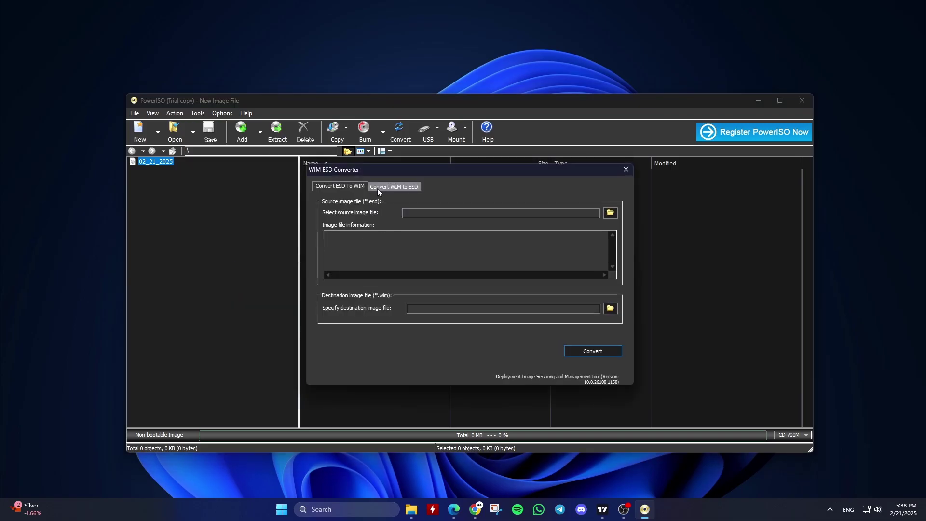
{"action": "left_click", "coordinate": [400, 188]}
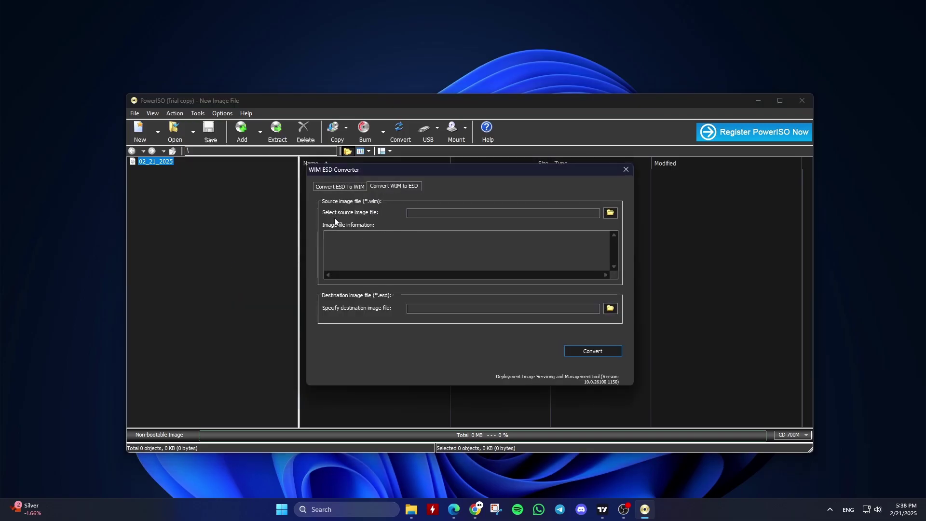
{"action": "left_click", "coordinate": [610, 212]}
{"action": "scroll", "coordinate": [378, 291], "scroll_direction": "down", "scroll_amount": 3}
{"action": "left_click", "coordinate": [360, 323]}
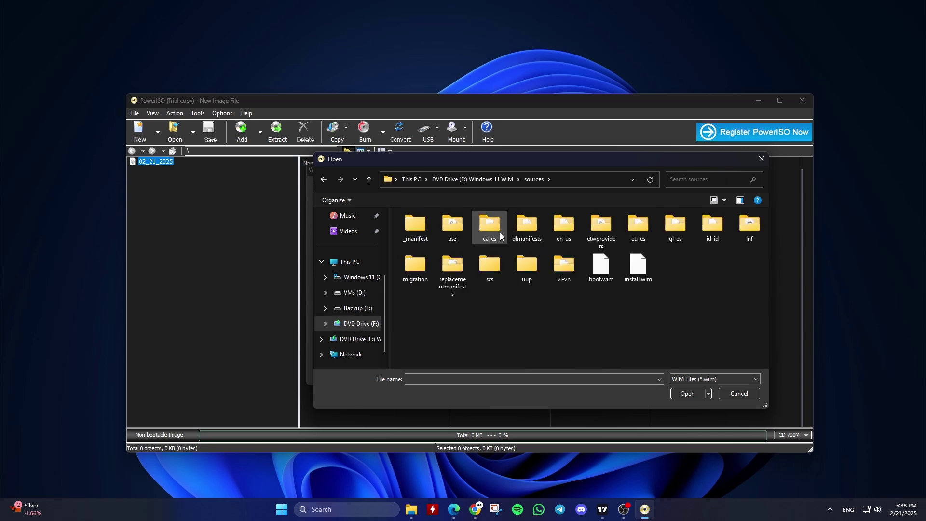
{"action": "left_click", "coordinate": [632, 284]}
{"action": "left_click", "coordinate": [669, 392]}
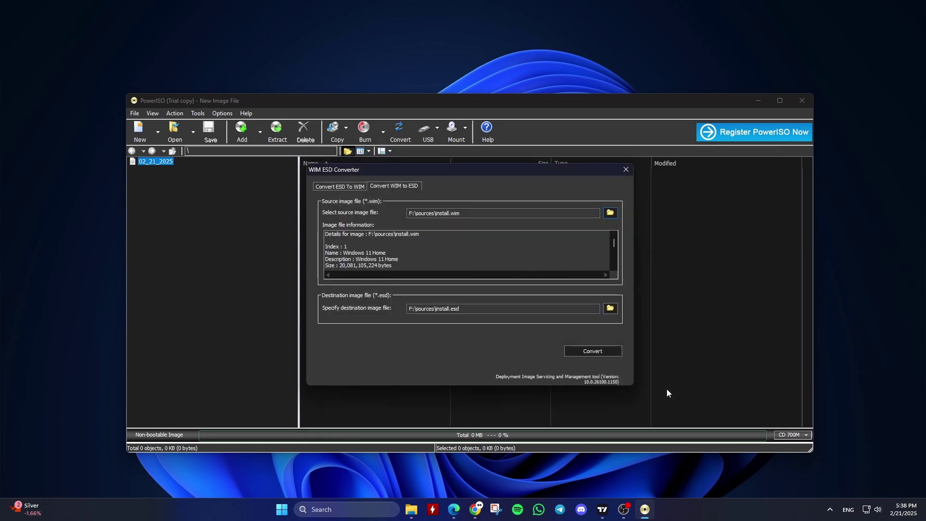
Set the destination to install.esd in the Downloads folder
{"action": "left_click", "coordinate": [610, 308]}
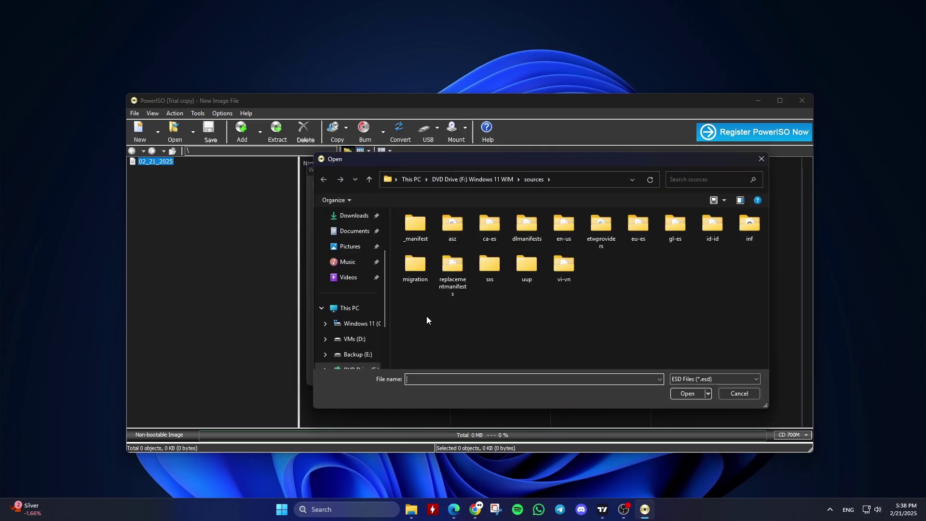
{"action": "left_click", "coordinate": [354, 216]}
{"action": "left_click", "coordinate": [437, 379]}
{"action": "type", "text": "install.esd"}
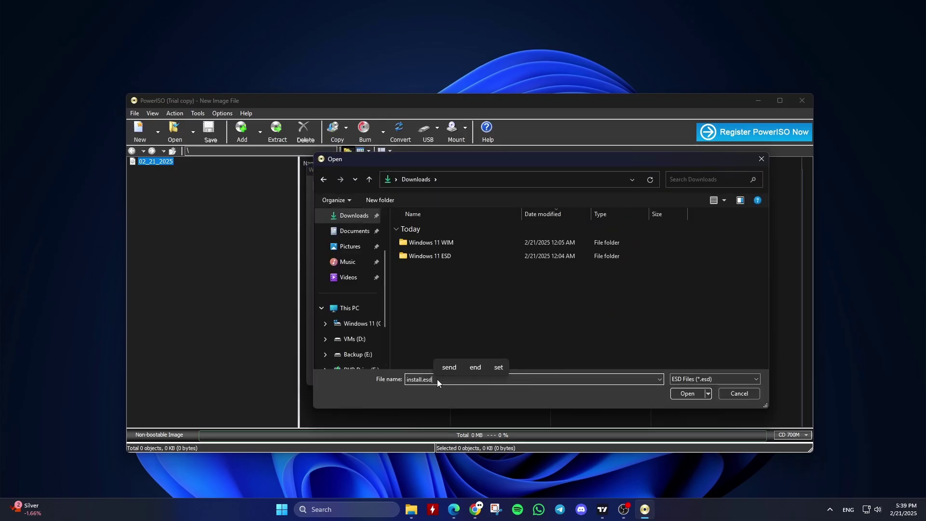
{"action": "left_click", "coordinate": [681, 397]}
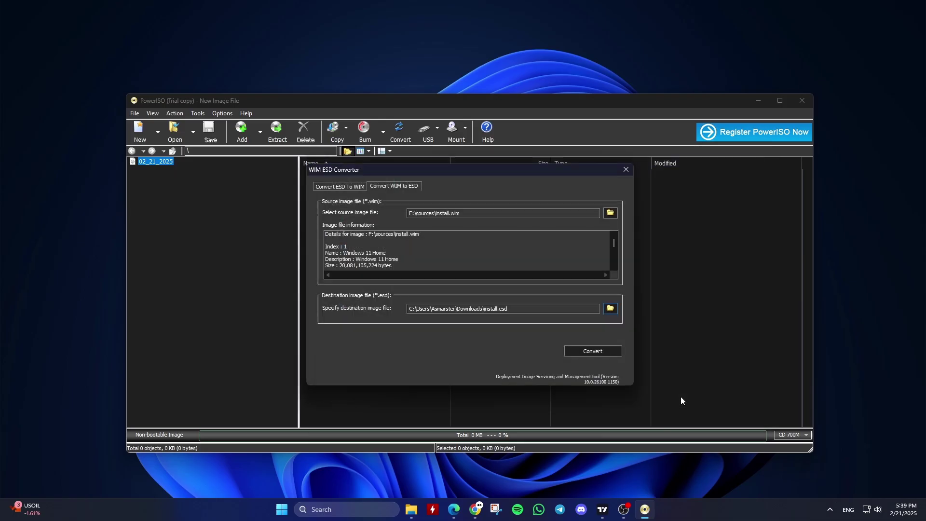
Run the conversion of install.wim into install.esd and let it finish
{"action": "left_click", "coordinate": [593, 351]}
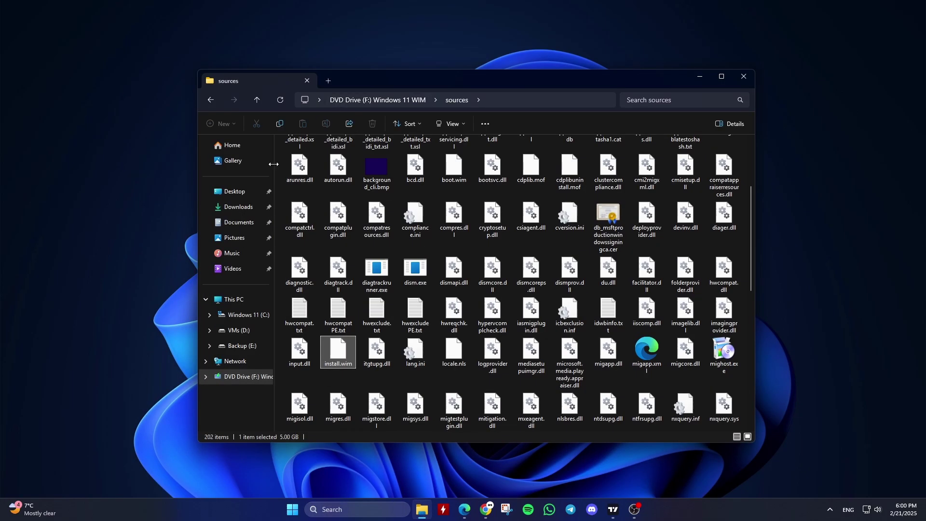
Check in Downloads that install.esd is 3.69 GB, then minimize File Explorer
{"action": "left_click", "coordinate": [240, 207]}
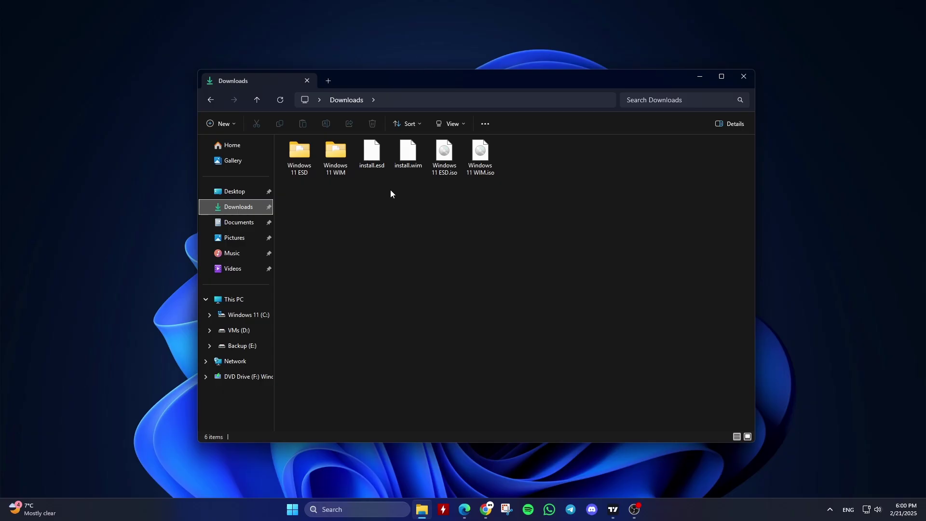
{"action": "left_click", "coordinate": [376, 167]}
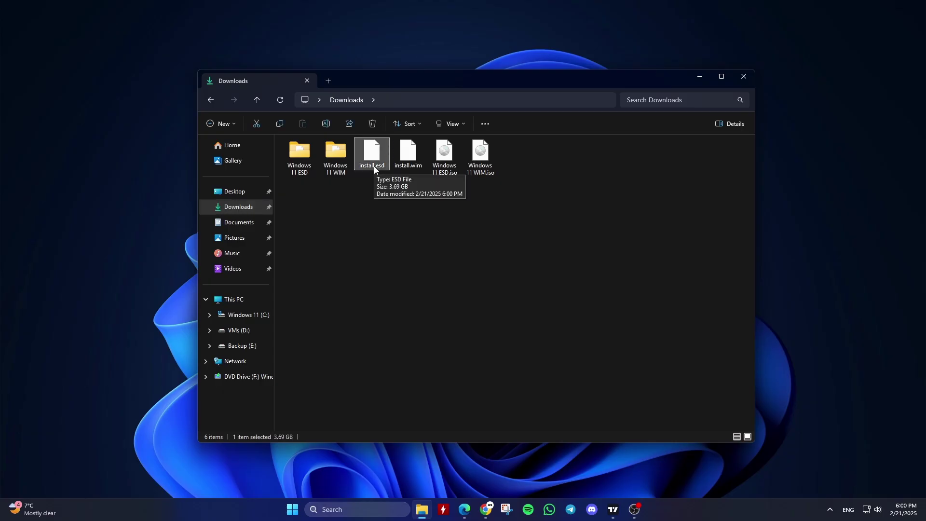
{"action": "left_click", "coordinate": [471, 259]}
{"action": "left_click", "coordinate": [700, 76]}
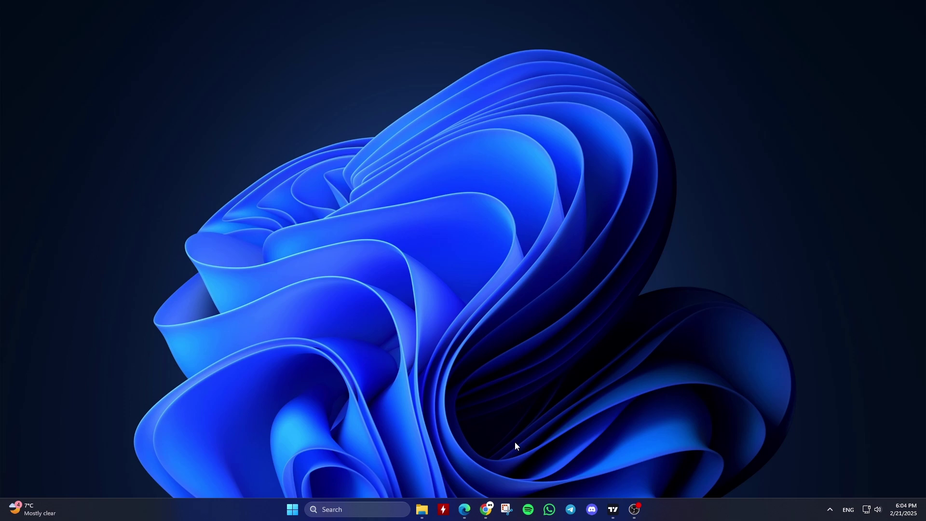
Check that install.wim in F:\sources is 5.00 GB, then minimize File Explorer
{"action": "left_click", "coordinate": [422, 510]}
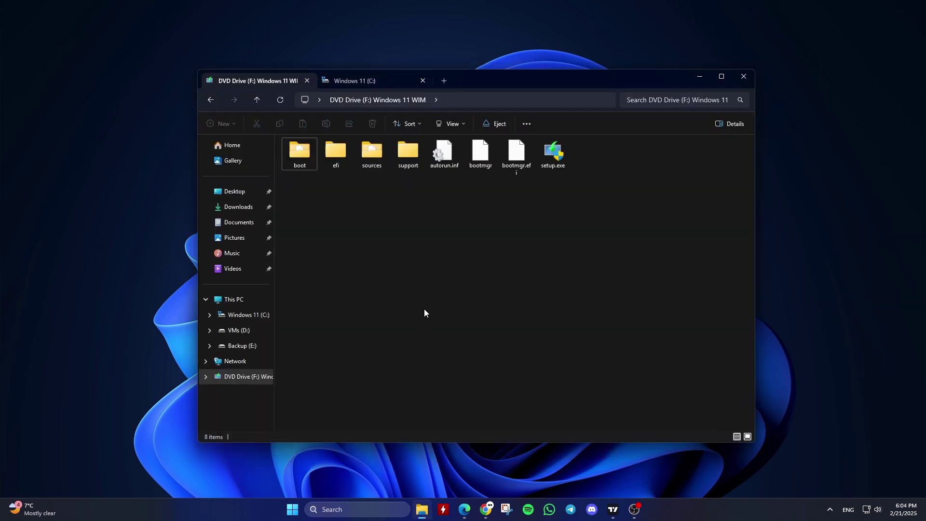
{"action": "double_click", "coordinate": [373, 154]}
{"action": "scroll", "coordinate": [398, 204], "scroll_direction": "down", "scroll_amount": 3}
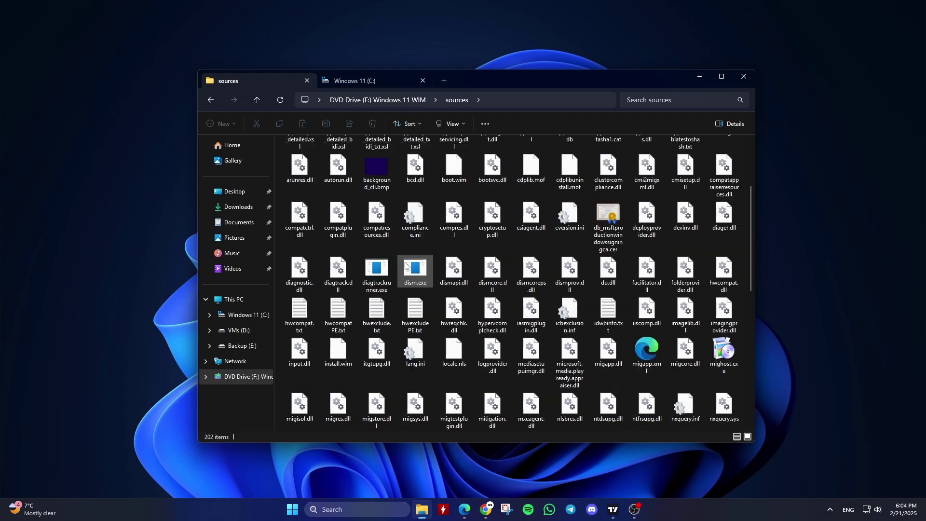
{"action": "left_click", "coordinate": [345, 356]}
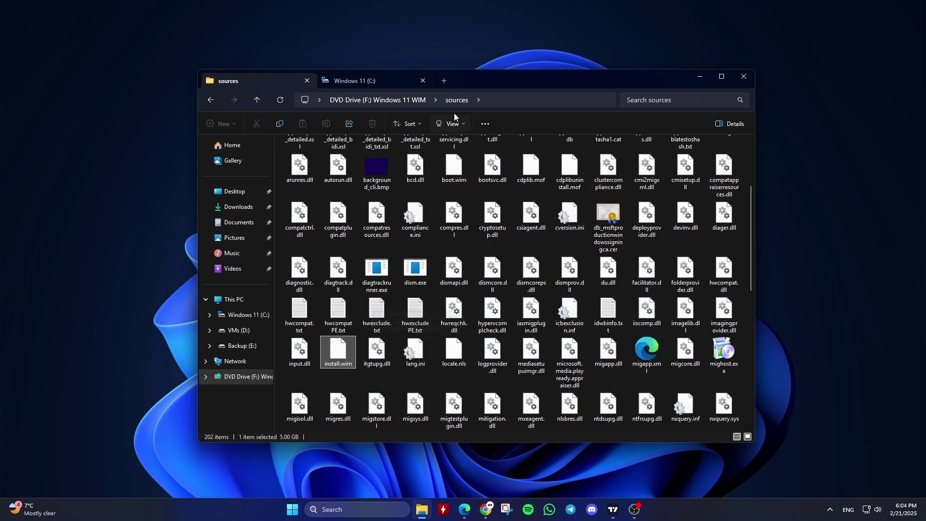
{"action": "left_click", "coordinate": [477, 105]}
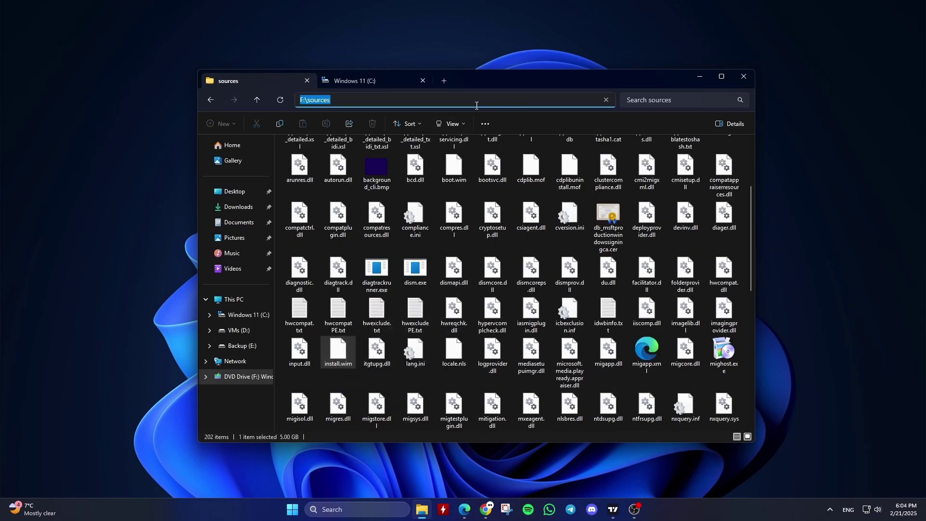
{"action": "left_click", "coordinate": [698, 78]}
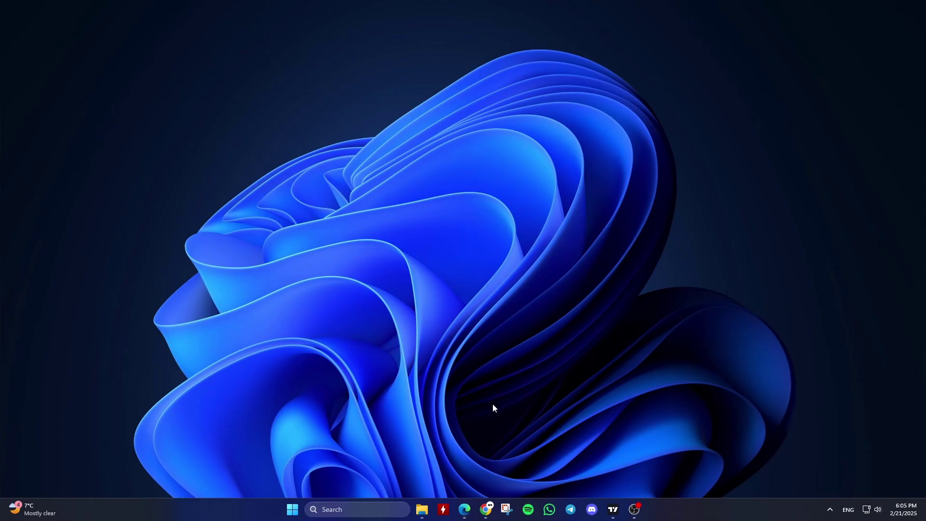
Search for cmd and run Command Prompt as administrator
{"action": "left_click", "coordinate": [341, 508]}
{"action": "type", "text": "cmd"}
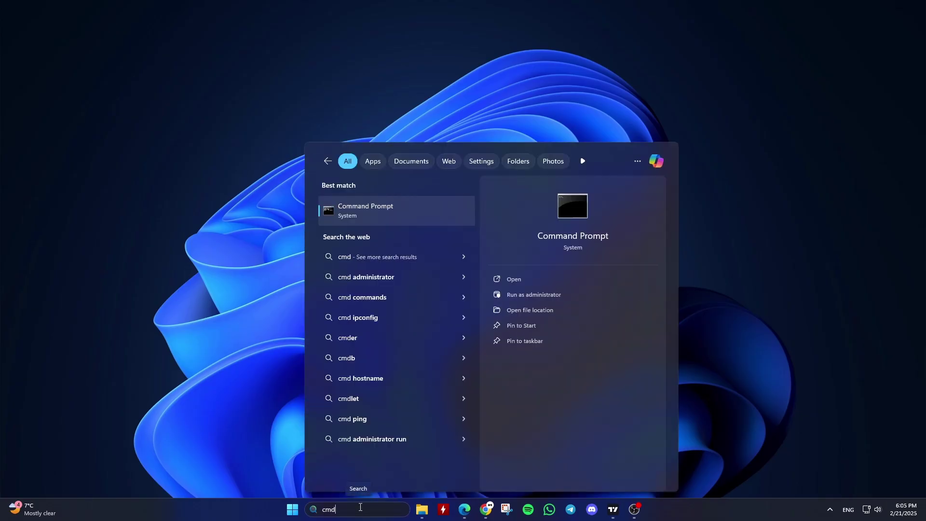
{"action": "right_click", "coordinate": [409, 213]}
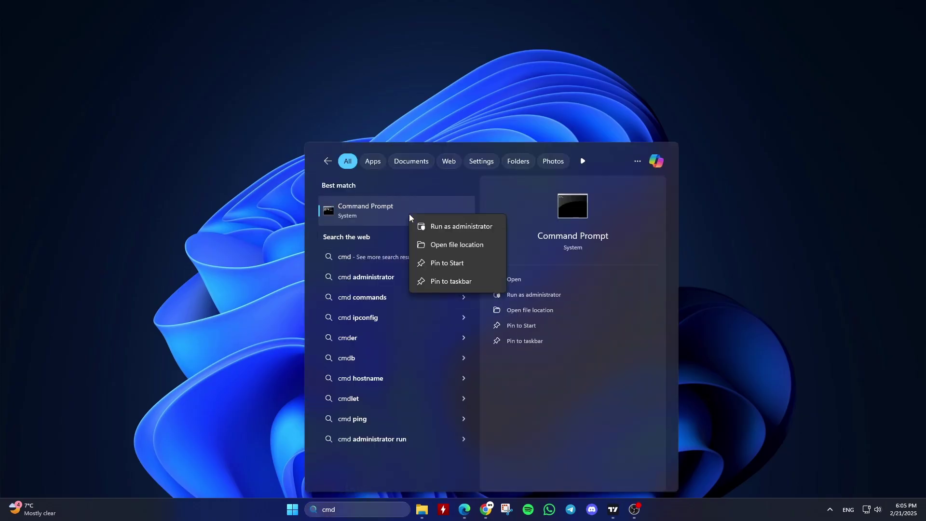
{"action": "left_click", "coordinate": [441, 229]}
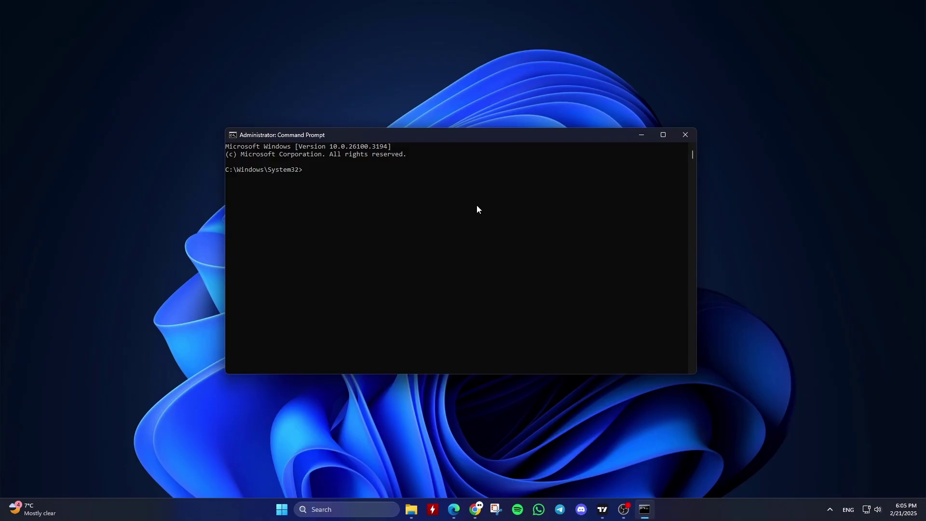
Run DISM /Get-WimInfo /WimFile:F:\Sources\Install.wim and review the seven listed editions
{"action": "type", "text": "DISM /Get-WimInfo /WimFile:F:\\Sources\\Install.wim"}
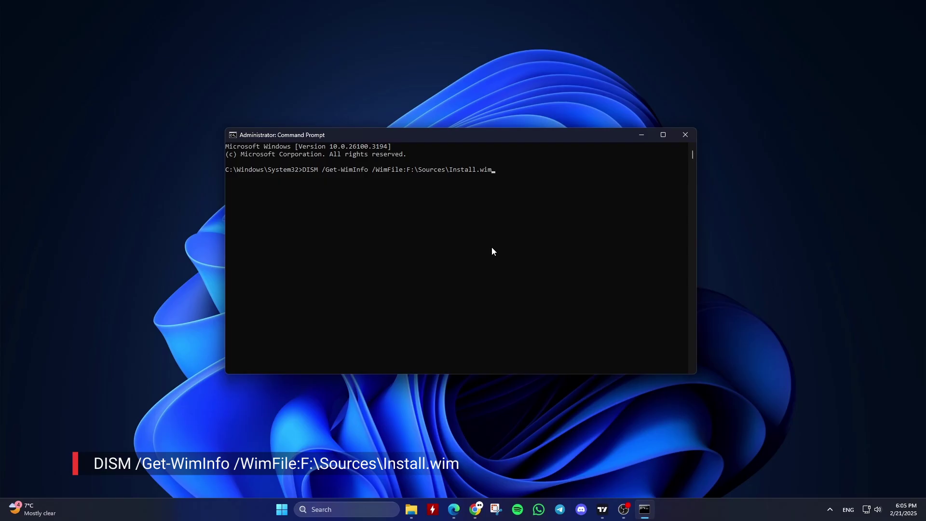
{"action": "key", "text": "Return"}
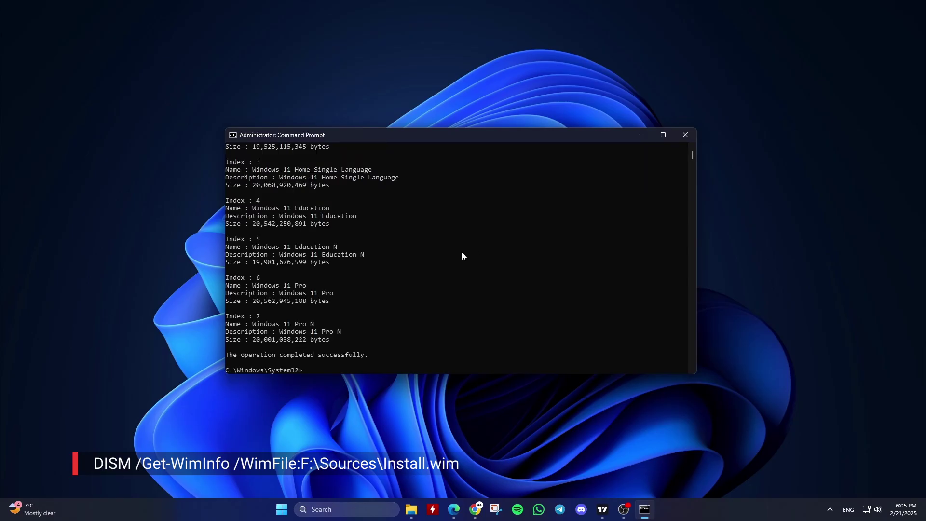
{"action": "scroll", "coordinate": [447, 258], "scroll_direction": "up", "scroll_amount": 4}
{"action": "scroll", "coordinate": [447, 260], "scroll_direction": "up", "scroll_amount": 1}
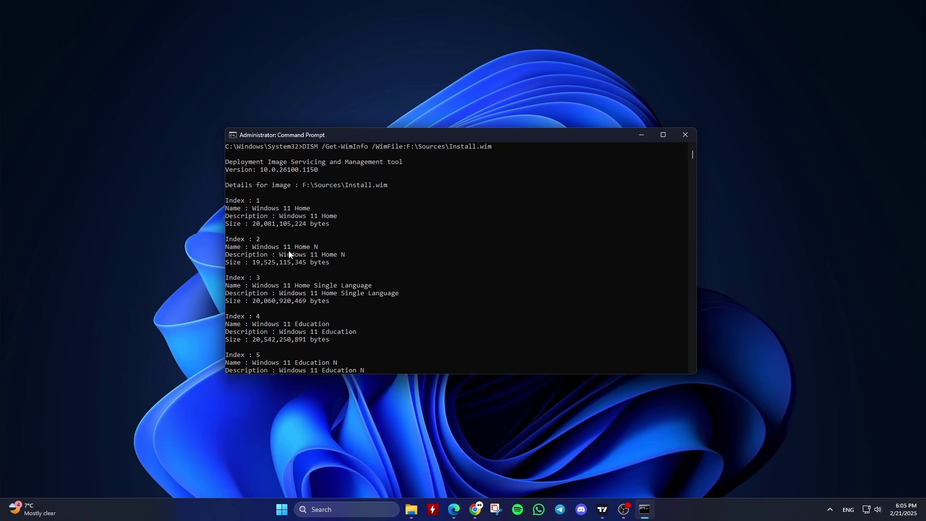
{"action": "scroll", "coordinate": [314, 250], "scroll_direction": "down", "scroll_amount": 1}
{"action": "scroll", "coordinate": [314, 250], "scroll_direction": "down", "scroll_amount": 3}
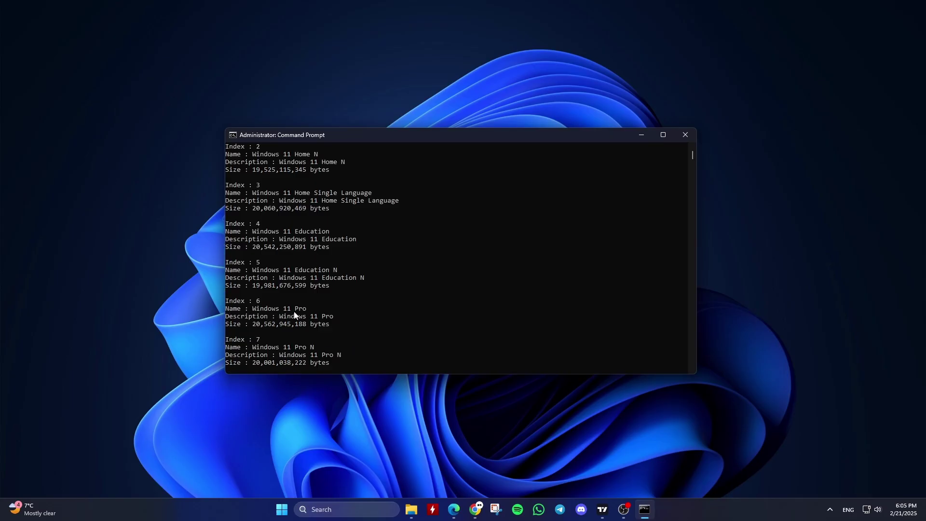
{"action": "scroll", "coordinate": [302, 312], "scroll_direction": "down", "scroll_amount": 3}
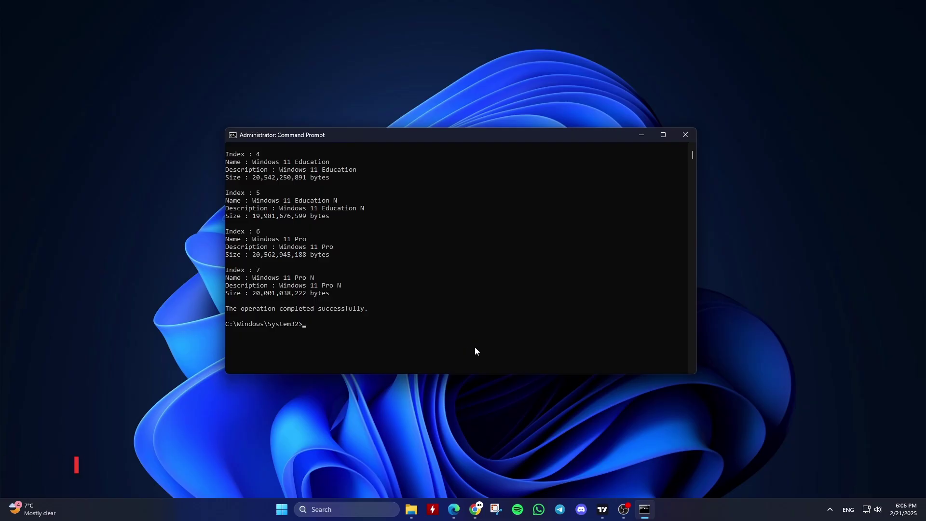
Run DISM /Export-Image of index 1 to C:\home11install.esd with /Compress:Recovery and /CheckIntegrity
{"action": "type", "text": "DISM /Export-Image /SourceImageFile:F:\\Sources\\Install.wim /SourceIndex:1 /DestinationImageFile:C:\\home11install.esd /Compress:Recovery /CheckIntegrity"}
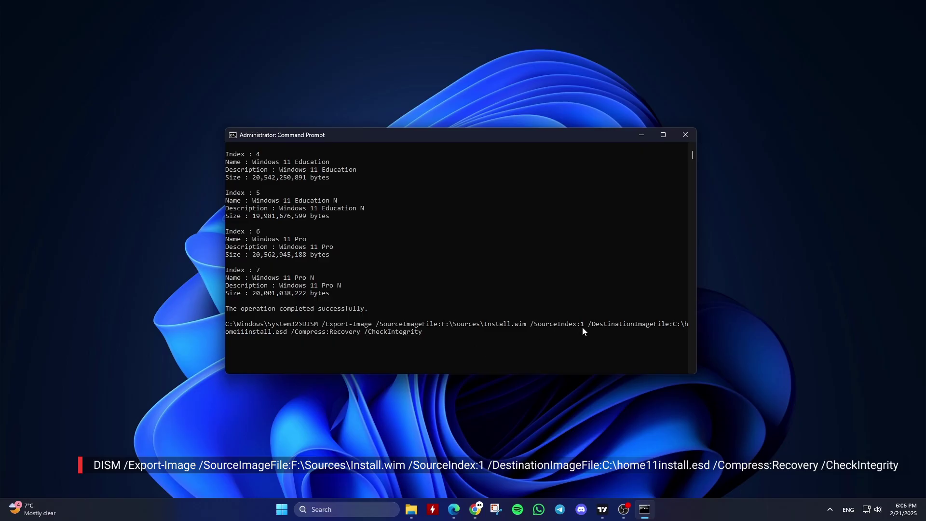
{"action": "scroll", "coordinate": [545, 299], "scroll_direction": "up", "scroll_amount": 4}
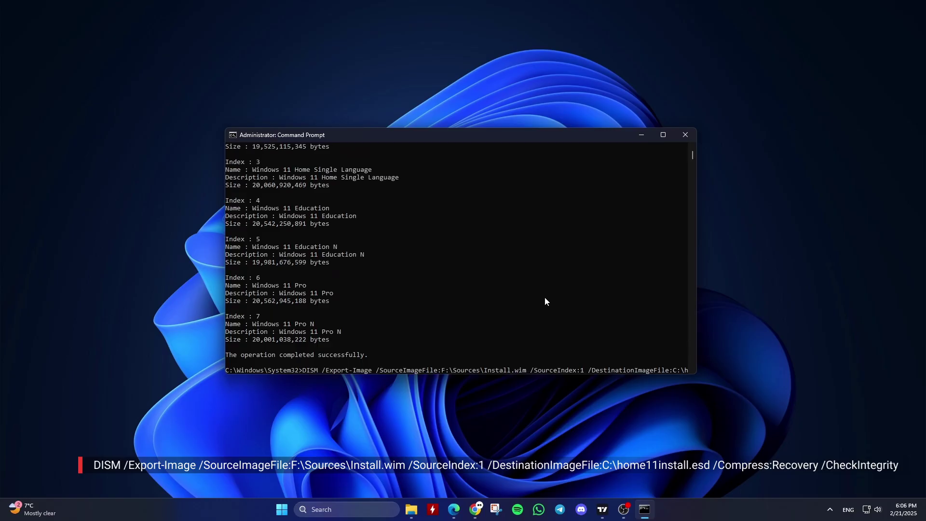
{"action": "scroll", "coordinate": [546, 302], "scroll_direction": "up", "scroll_amount": 1}
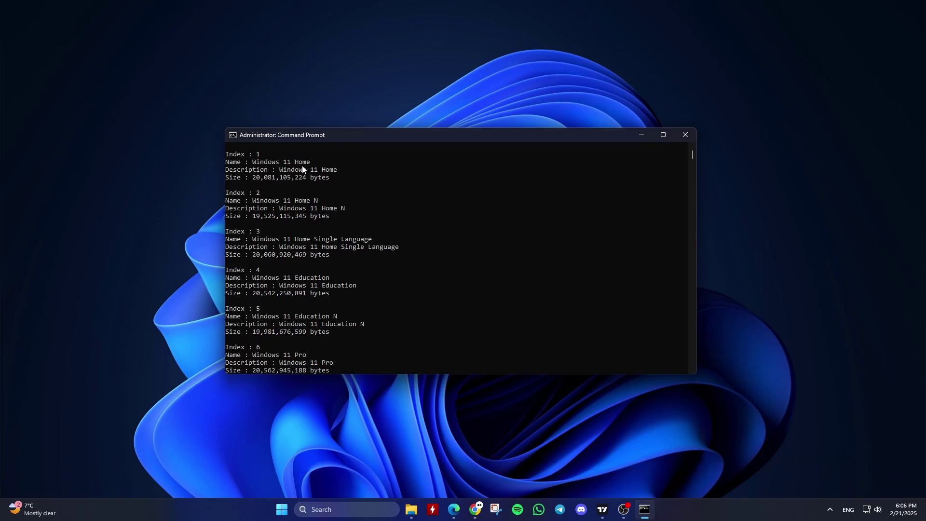
{"action": "scroll", "coordinate": [531, 314], "scroll_direction": "down", "scroll_amount": 1}
{"action": "scroll", "coordinate": [531, 313], "scroll_direction": "down", "scroll_amount": 5}
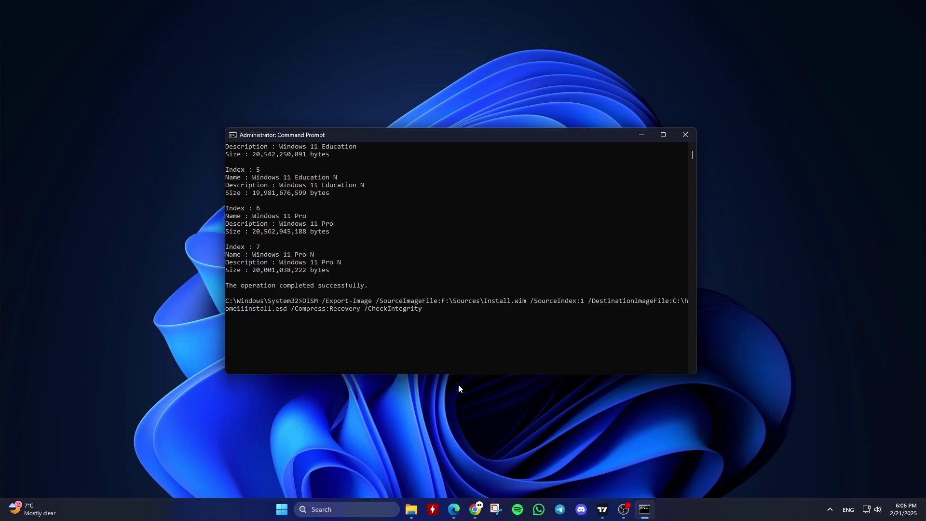
{"action": "key", "text": "Return"}
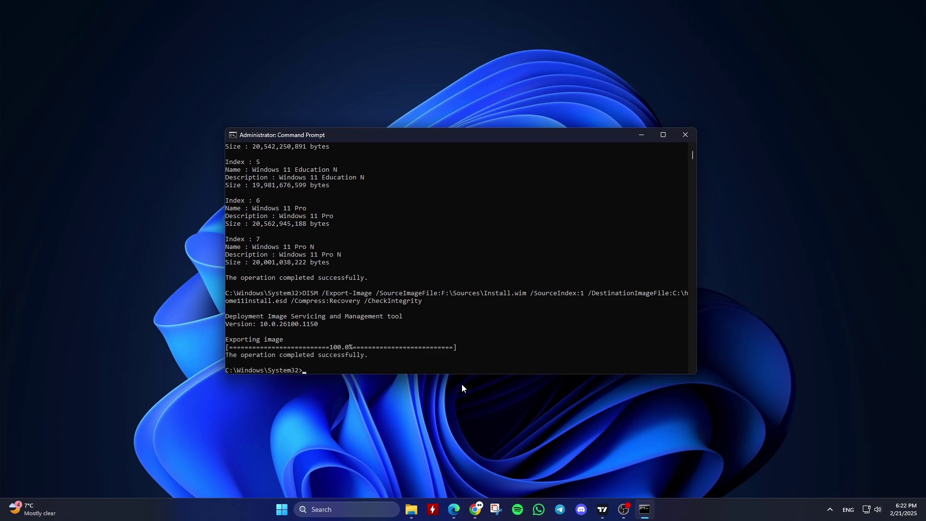
Confirm home11install.esd is 3.44 GB on the C: drive, then minimize File Explorer
{"action": "key", "text": "super+d"}
{"action": "left_click", "coordinate": [412, 510]}
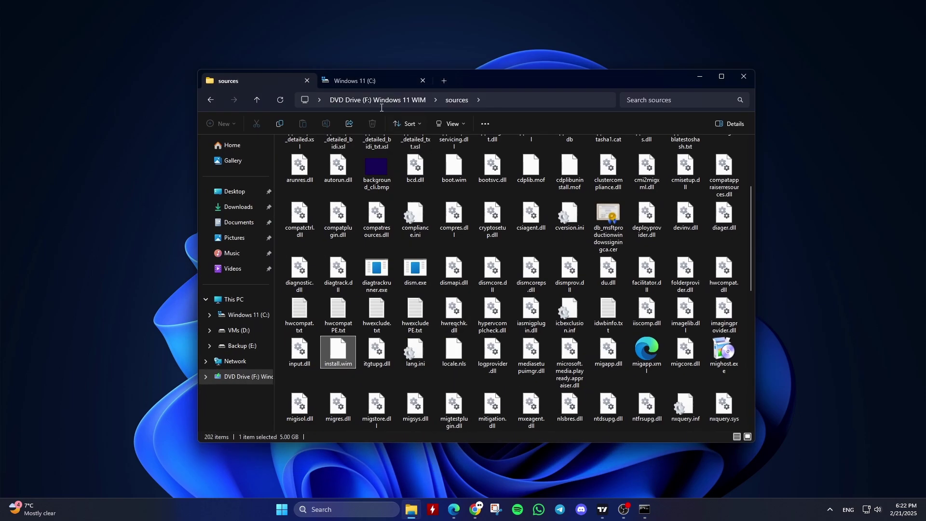
{"action": "left_click", "coordinate": [375, 81]}
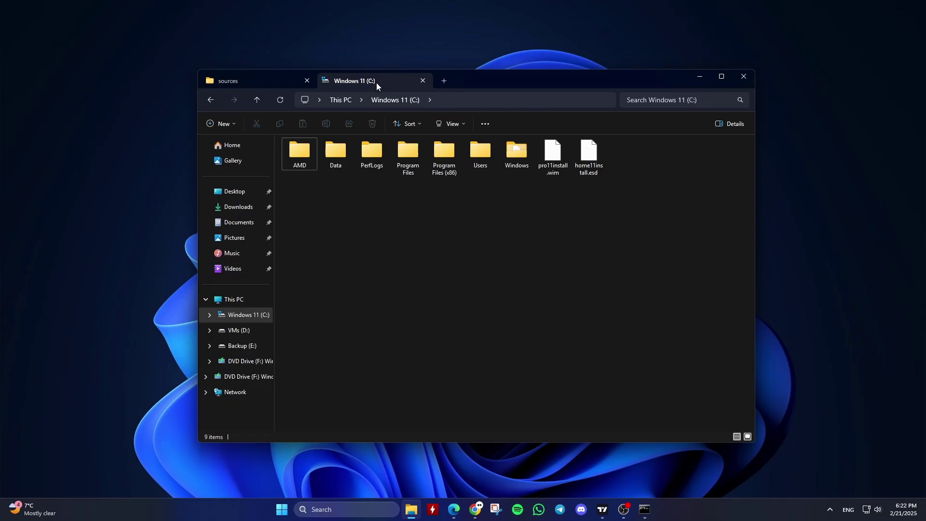
{"action": "left_click", "coordinate": [594, 177]}
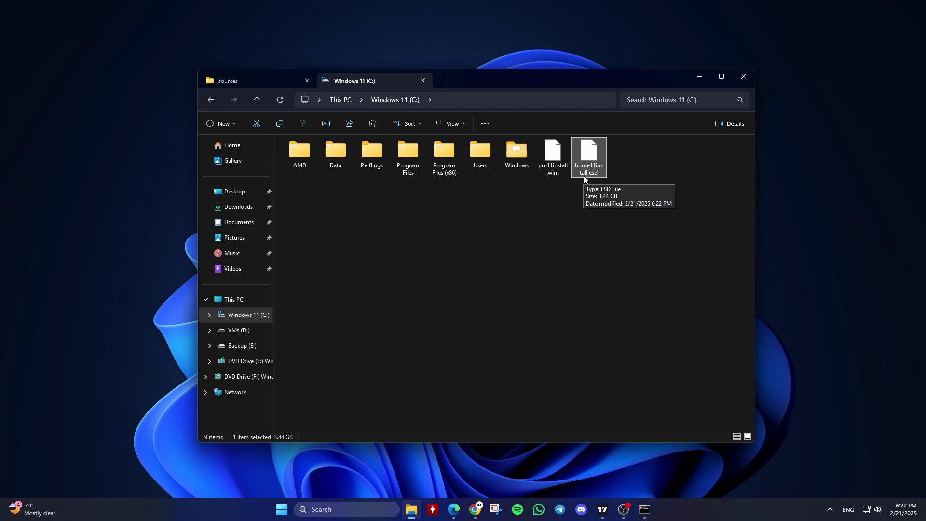
{"action": "left_click", "coordinate": [701, 78]}
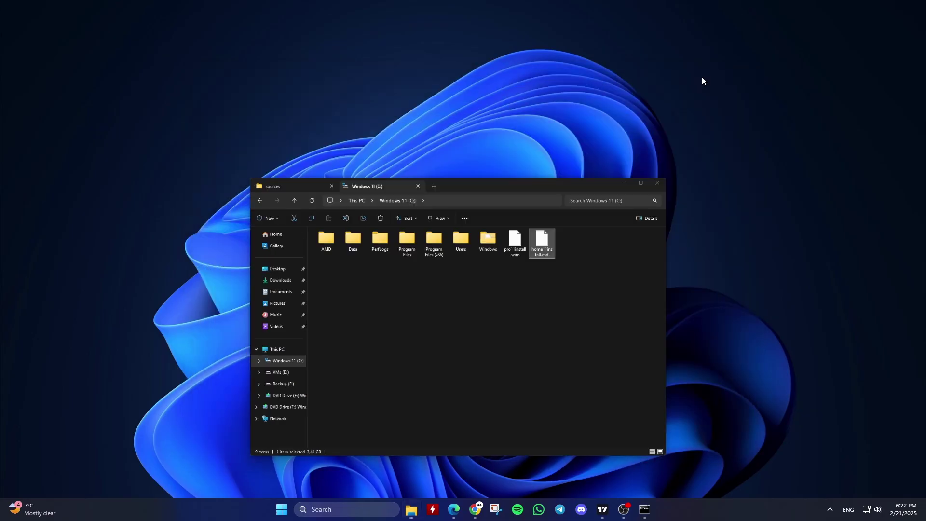